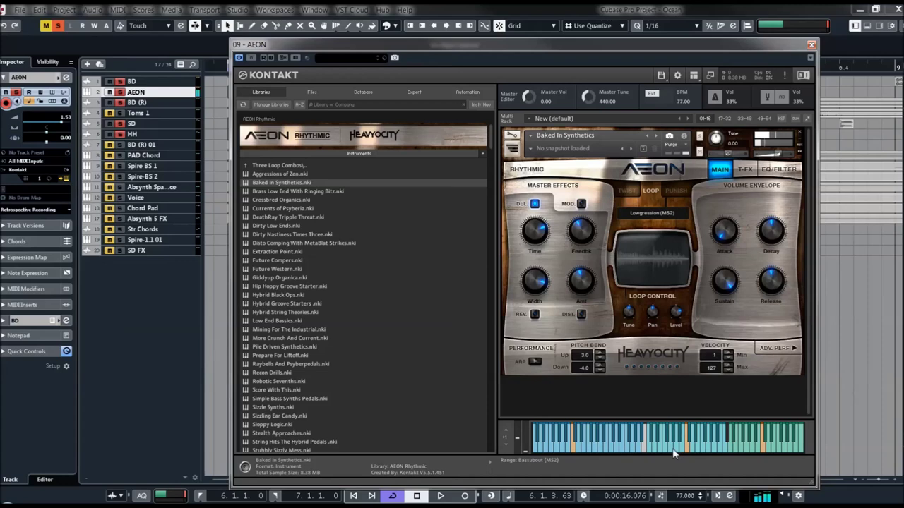
Step: Audition the Fried Green Synth 2 loop of Baked In Synthetics and start the project's looped playback
click(747, 452)
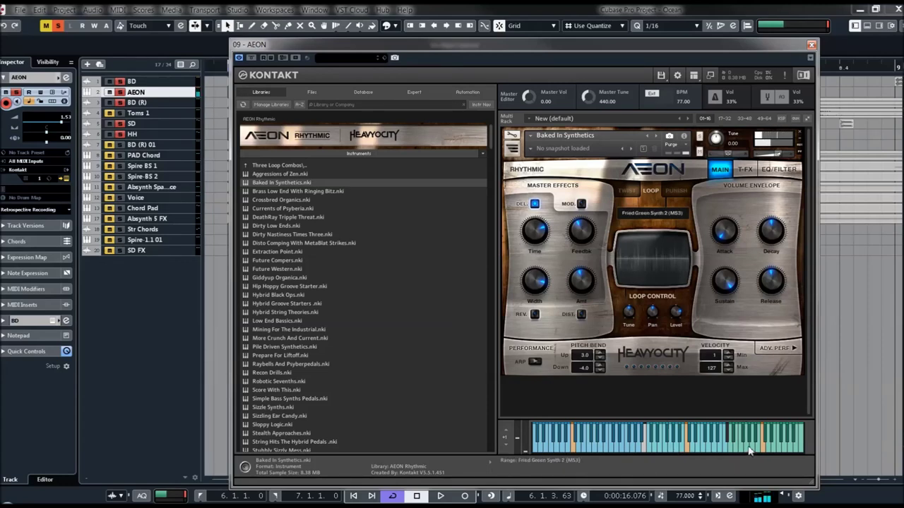
key(space)
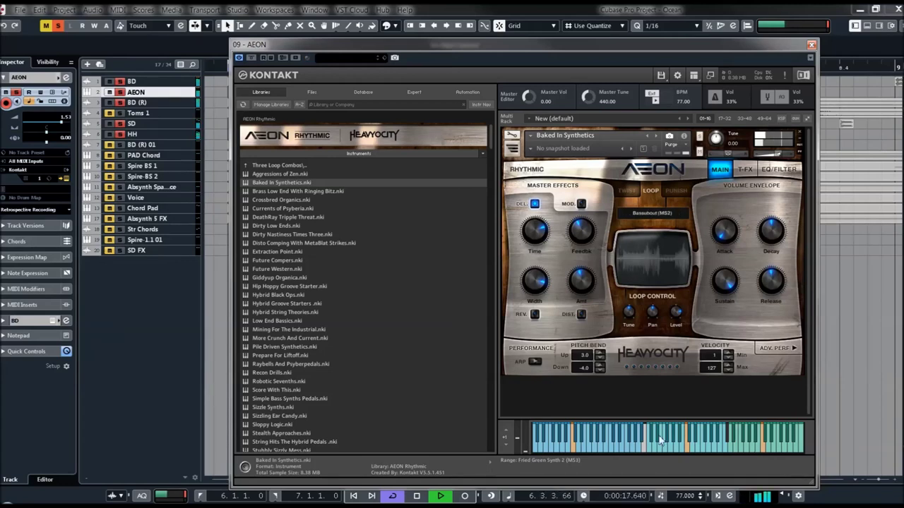
Step: Replace the loaded instrument with Crossbred Organics, then stop the project playback
click(284, 201)
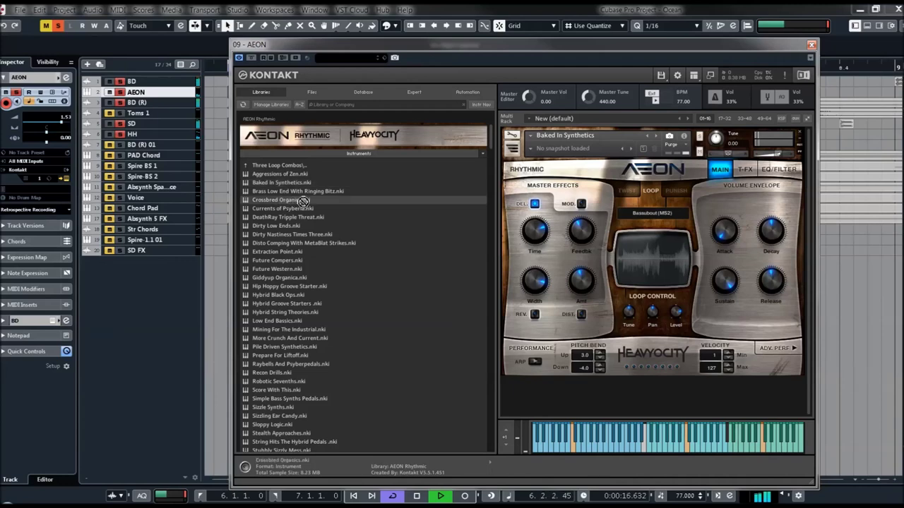
drag(581, 192, 580, 192)
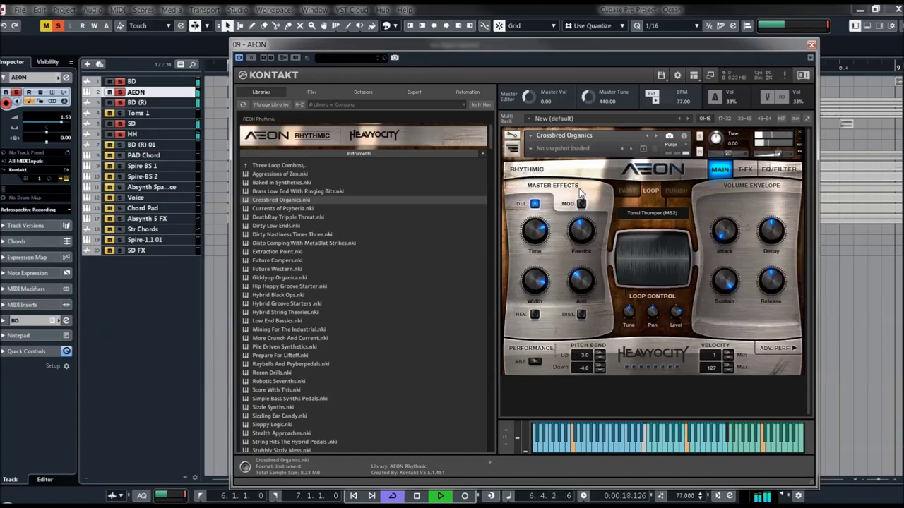
key(space)
Step: Load the DeathRay Tripple Threat instrument and audition its DeathRay 2 loop
click(275, 218)
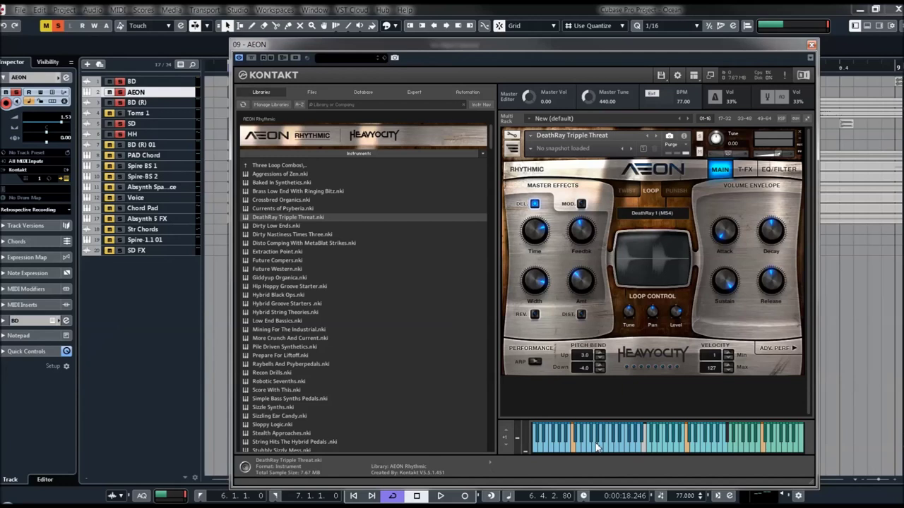
click(597, 447)
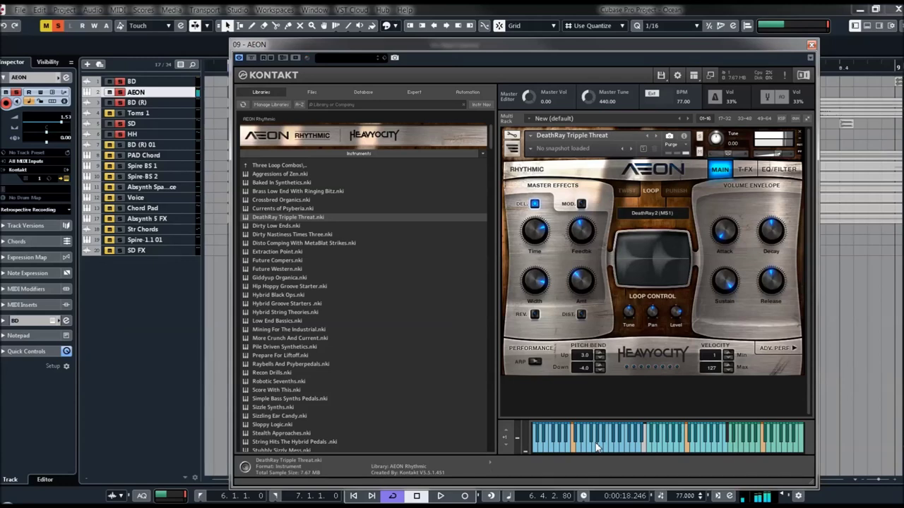
Step: Load the Dirty Nastiness Times Three instrument and show the Quick-Load browser below the rack
click(262, 234)
drag(567, 194, 567, 194)
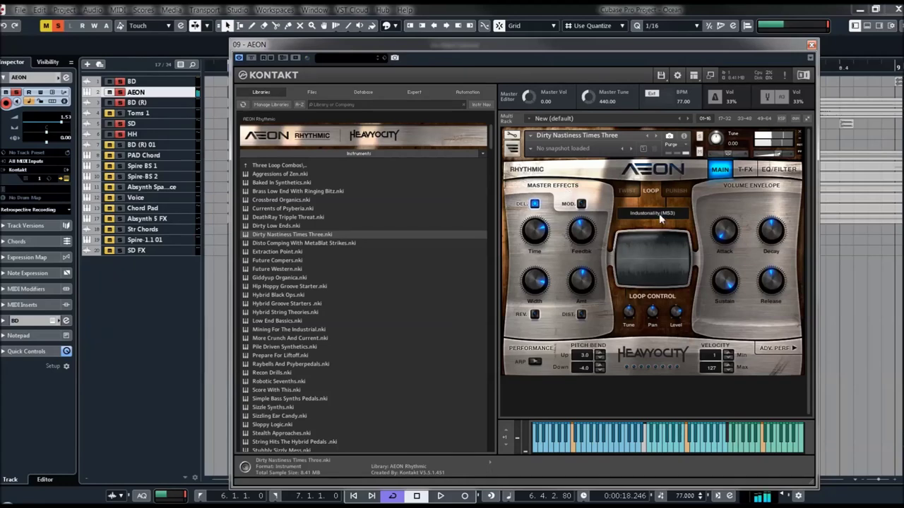
key(ctrl+f)
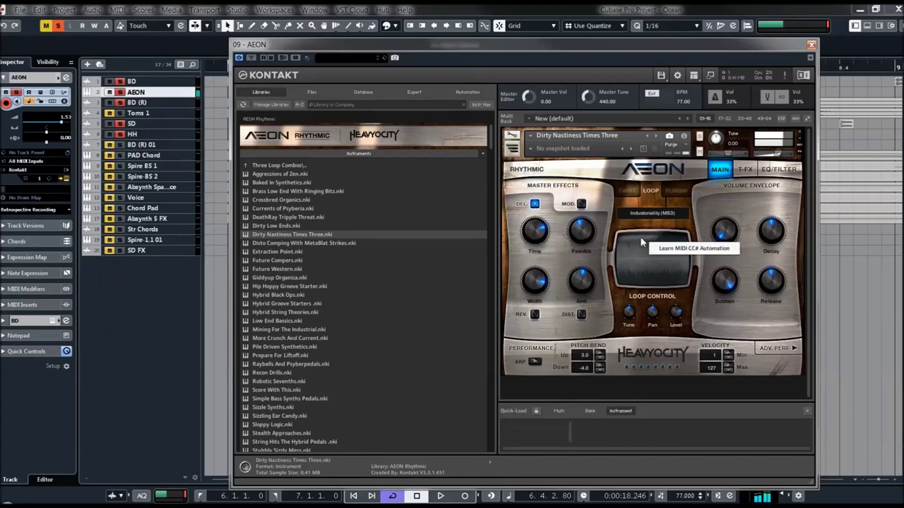
Step: Replace the instrument with Future Western, discarding changes, and switch off its delay effect
click(272, 270)
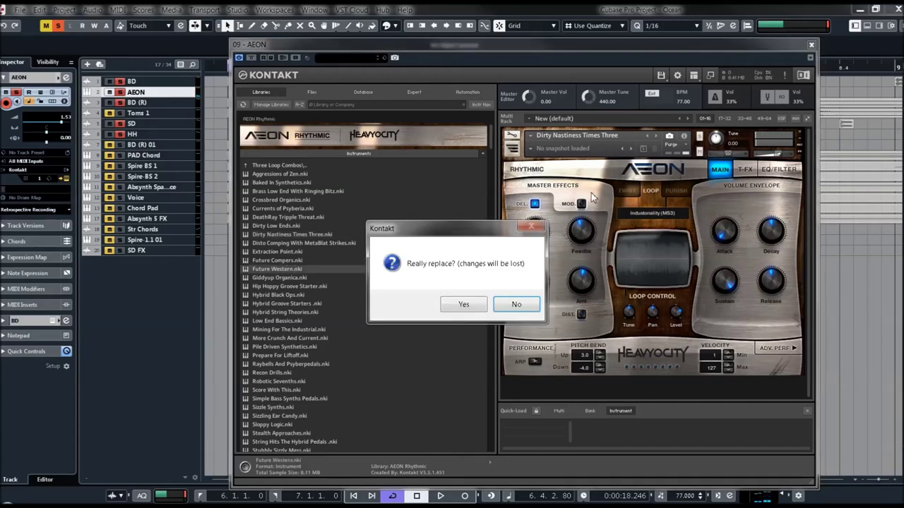
click(463, 306)
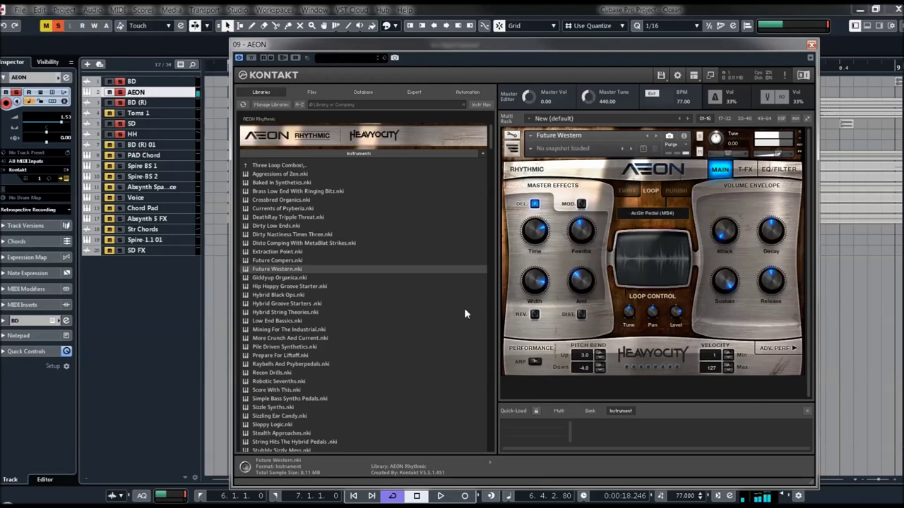
click(535, 204)
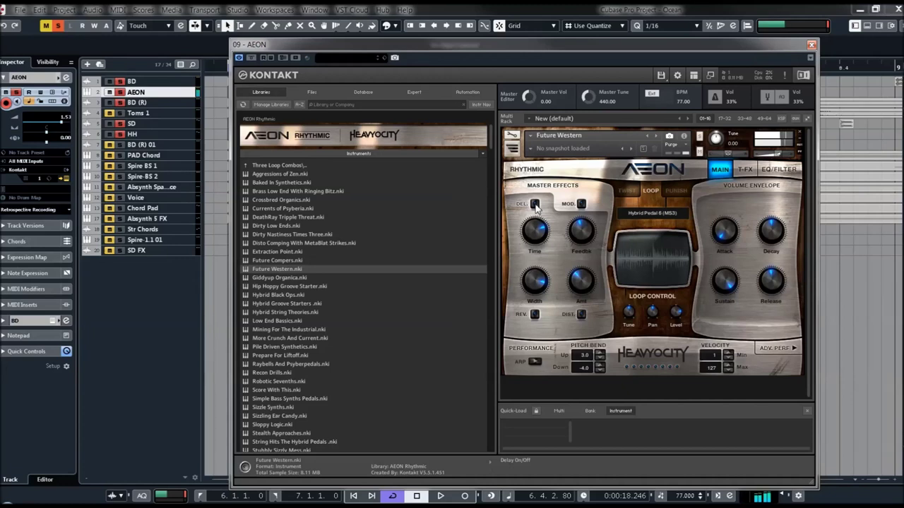
Step: Replace the instrument with Hybrid String Theories, discarding the changes to Future Western
double_click(279, 310)
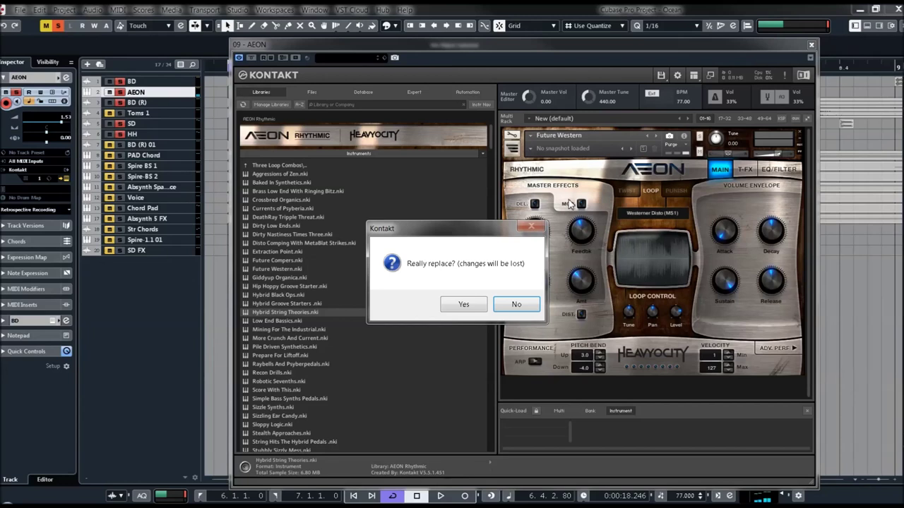
click(463, 304)
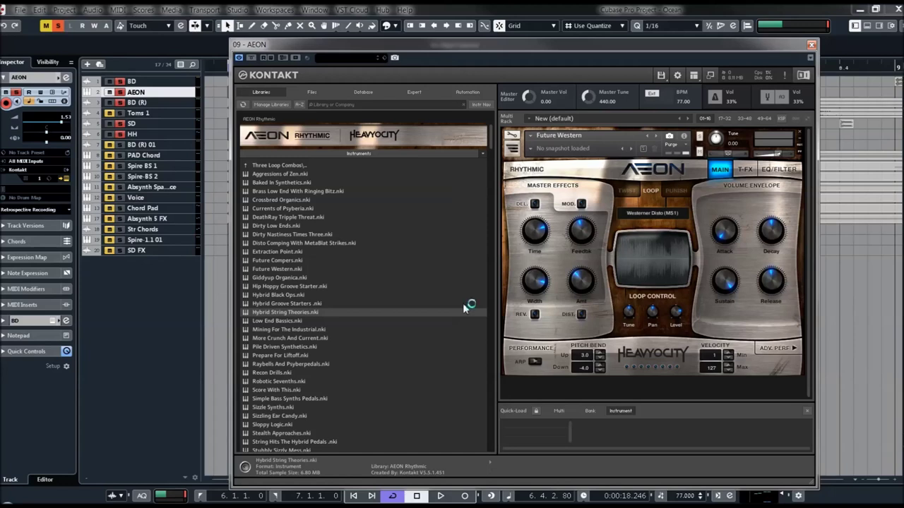
double_click(464, 309)
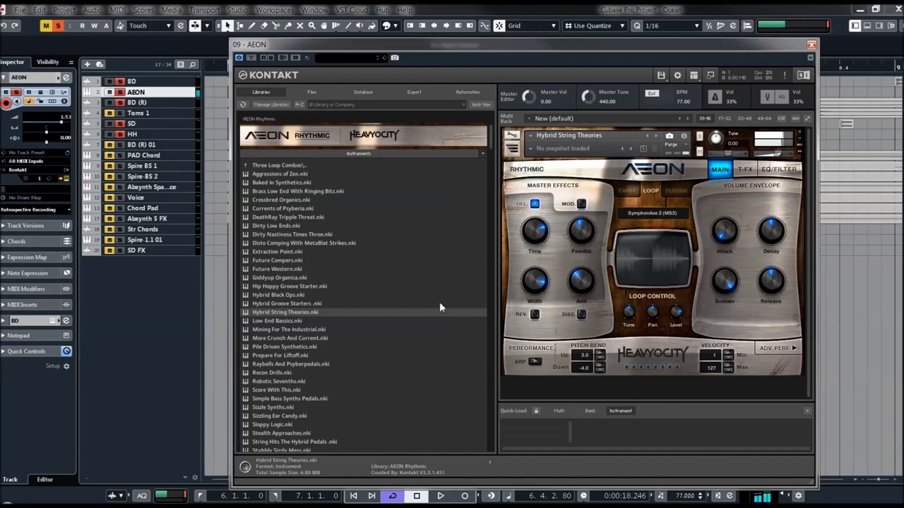
Step: Load the Robotic Sevenths instrument and toggle its arpeggiator
double_click(279, 382)
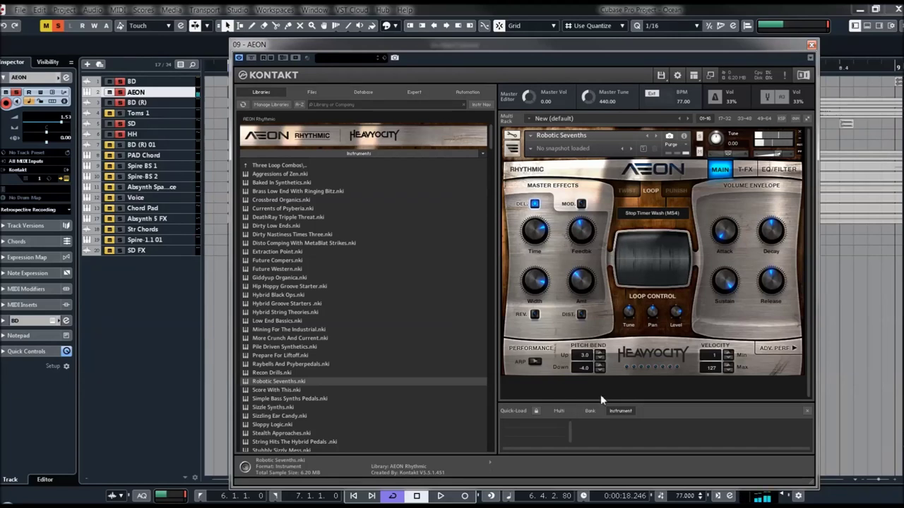
click(536, 362)
Step: Load AnaSteam Pumper Arp I C2 from the Single Loops (ARP) folder, replacing Robotic Sevenths
click(275, 166)
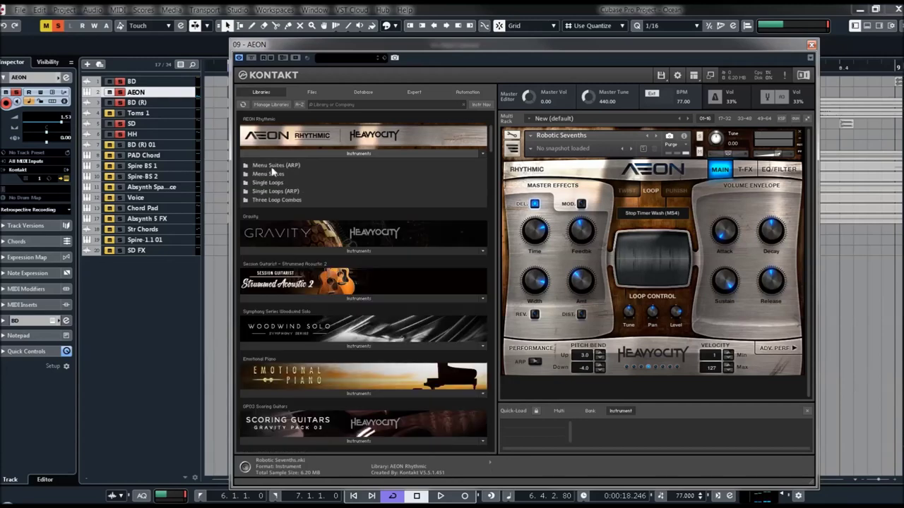
click(262, 192)
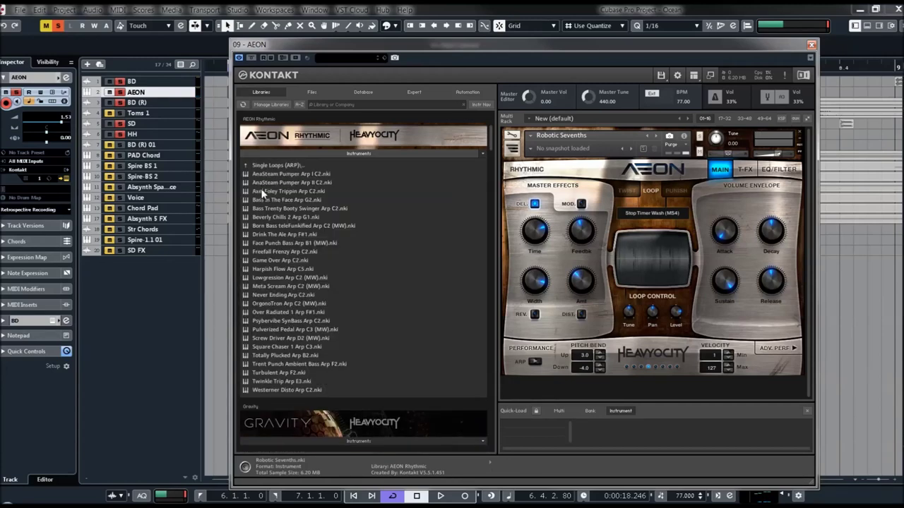
double_click(267, 173)
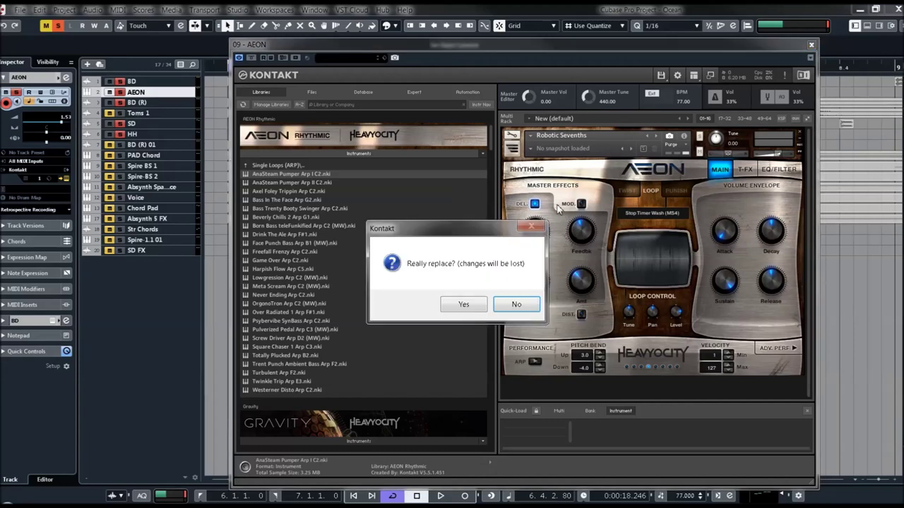
click(471, 307)
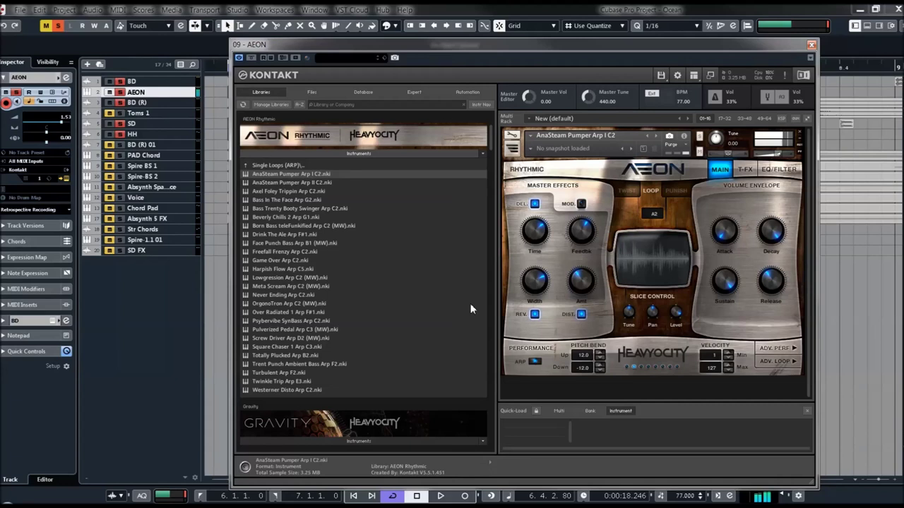
Step: Lower the AEON track's volume to -0.25, keeping the instrument's full interface expanded in the rack
click(60, 127)
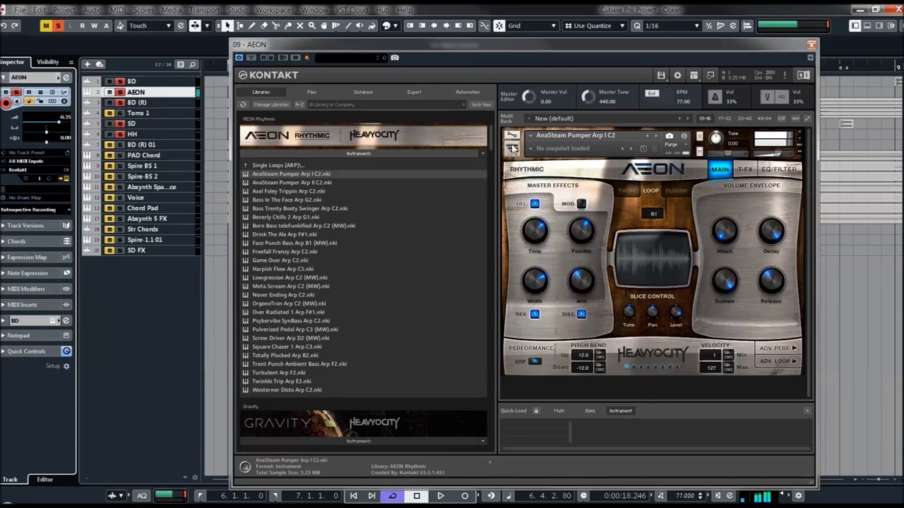
click(513, 151)
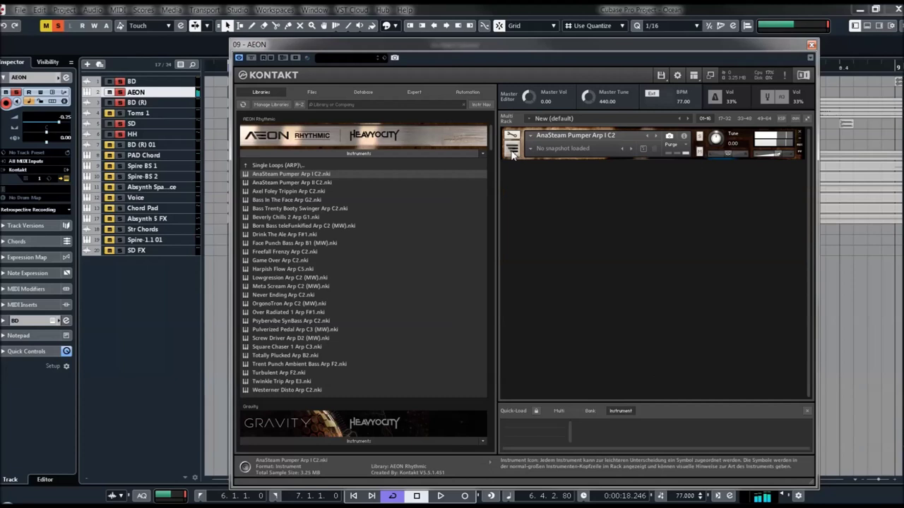
click(513, 151)
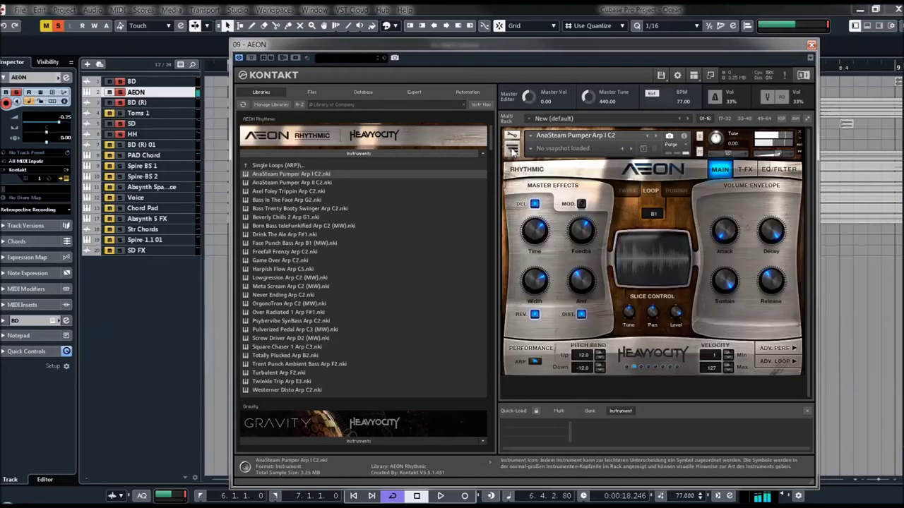
Step: Compare AnaSteam Pumper with the Twist effect off and on, viewing the Punish controls in between
click(628, 192)
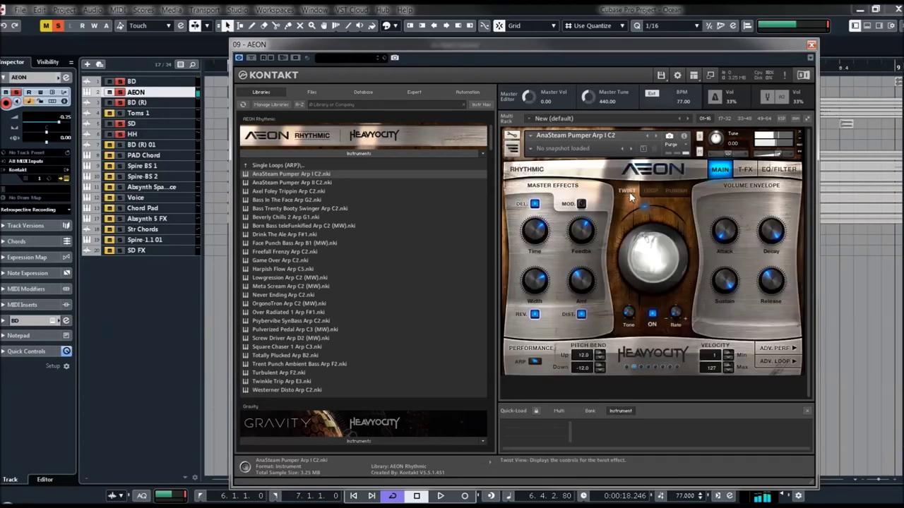
click(653, 317)
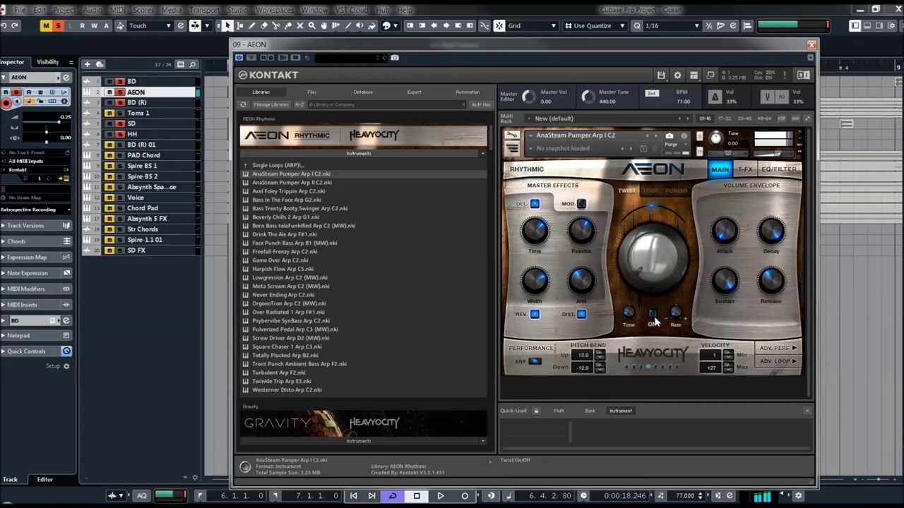
click(673, 191)
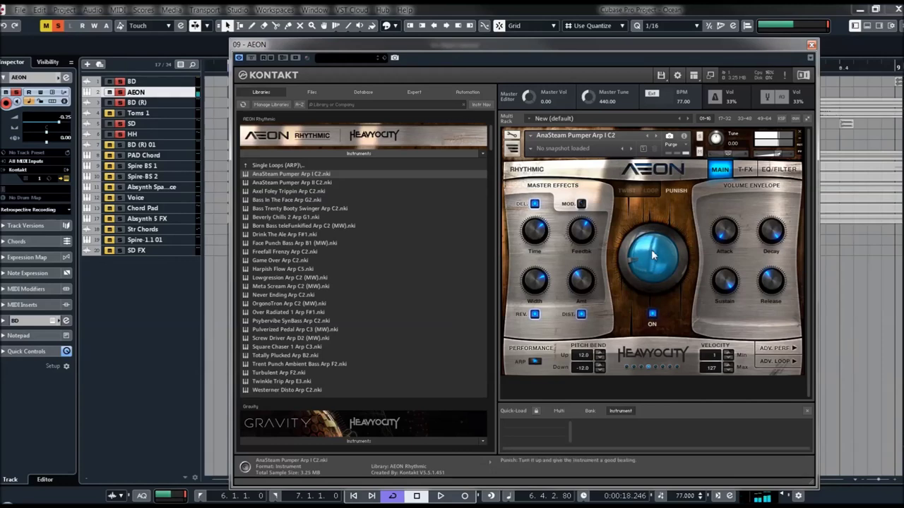
click(625, 192)
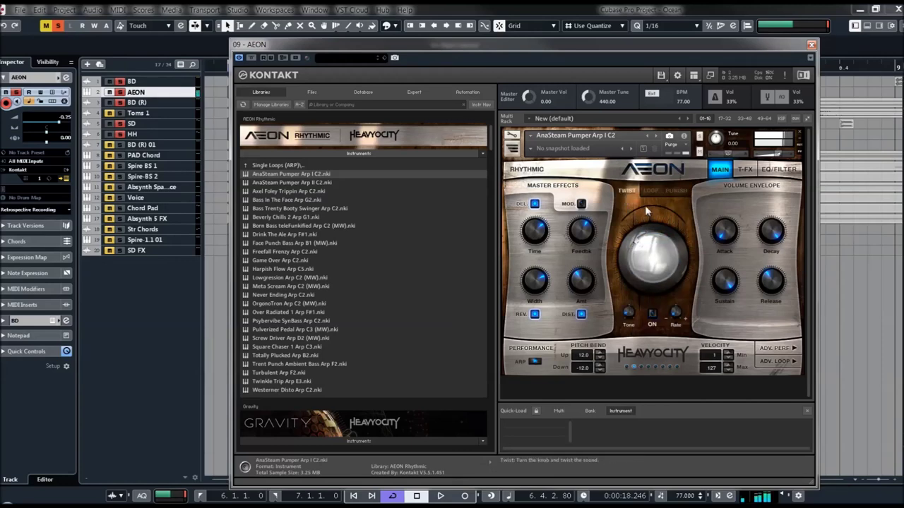
click(654, 316)
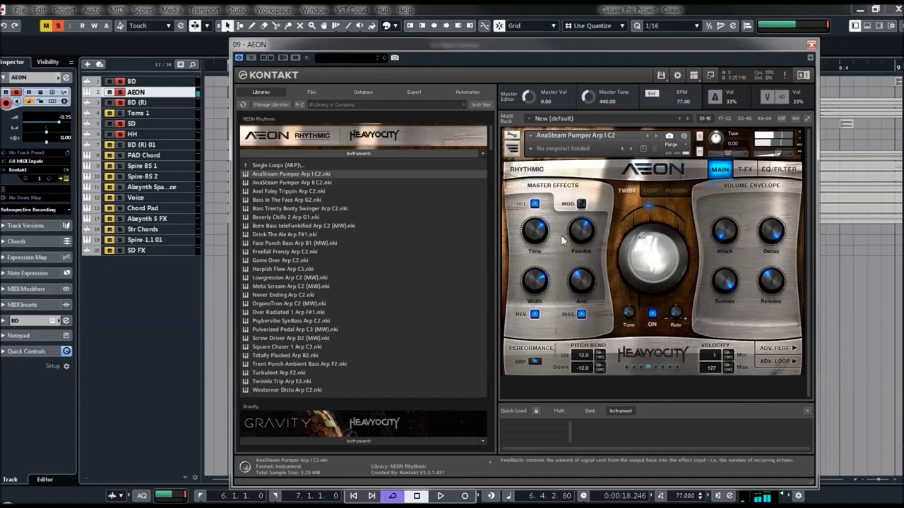
Step: Replace the instrument with Bass In The Face Arp G2, discarding changes, and start the project playback
click(271, 199)
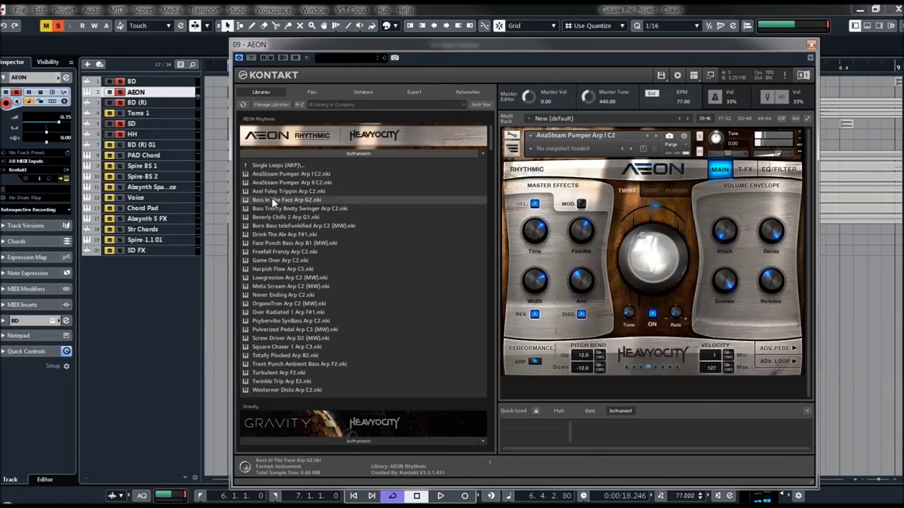
drag(270, 197, 657, 206)
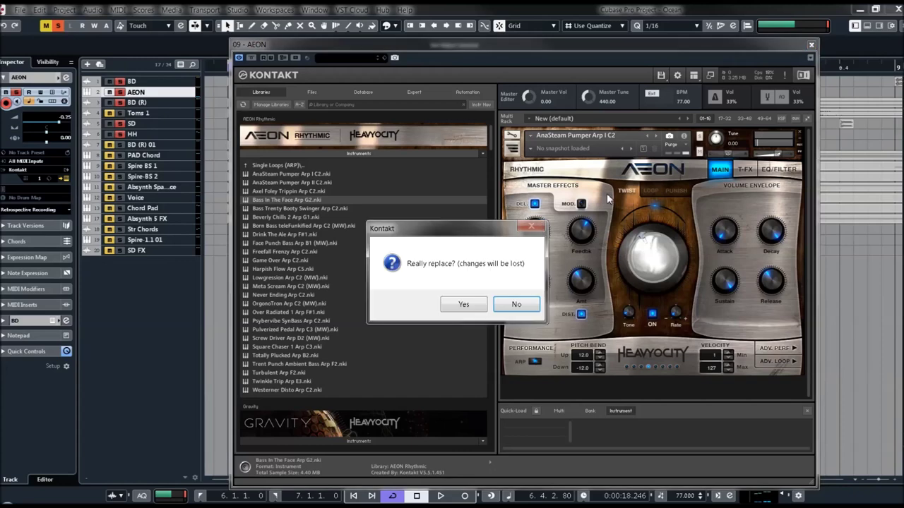
click(476, 306)
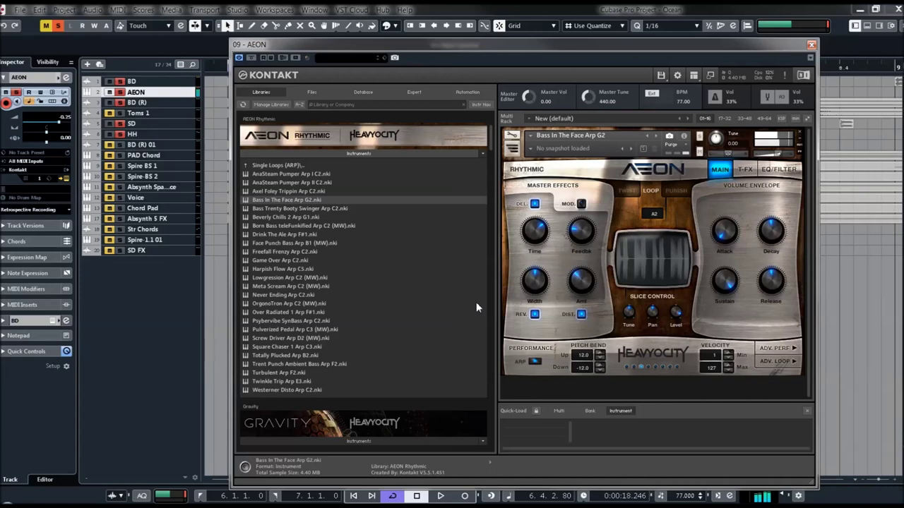
key(space)
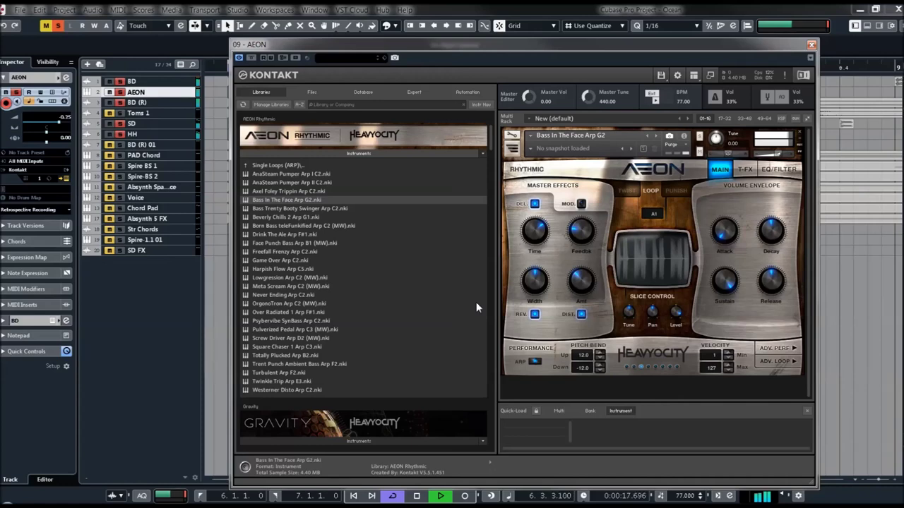
Step: Load the Drink The Ale Arp F#1 instrument in place of Bass In The Face while the project plays
click(282, 235)
drag(565, 203, 563, 202)
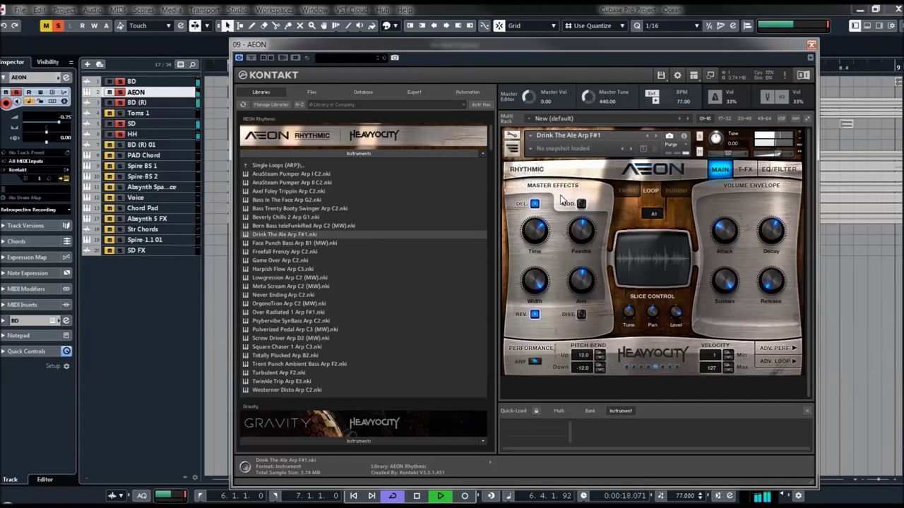
Step: Load the Never Ending Arp C2 instrument and show its Punish effect controls
click(275, 296)
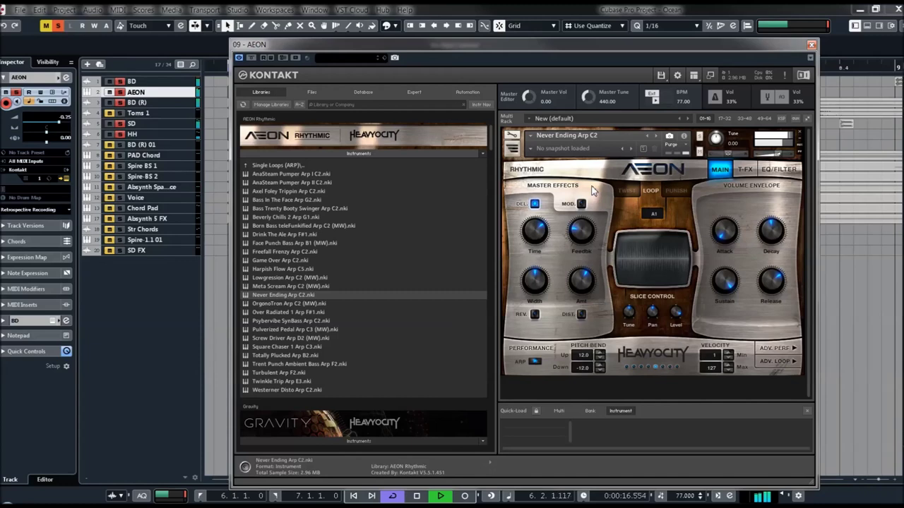
click(673, 190)
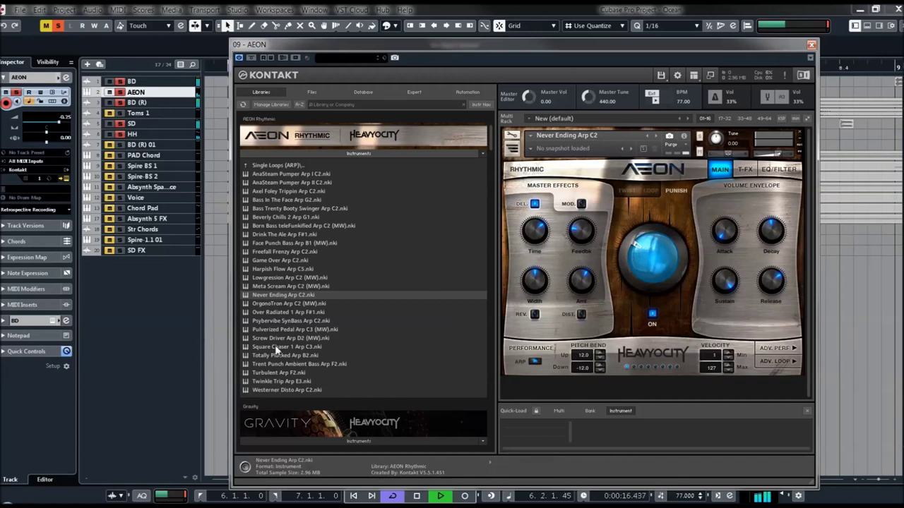
Step: Replace the instrument with Square Chaser 1 Arp C3, confirming the loss of changes
drag(277, 349, 610, 225)
click(505, 300)
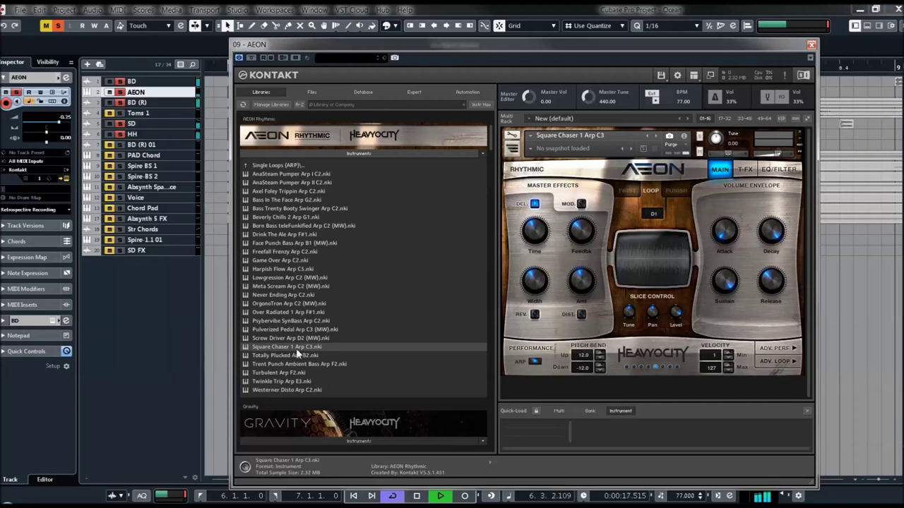
Step: Load the Twinkle Trip Arp E3 instrument in place of Square Chaser 1 and stop the project playback after auditioning it
click(272, 382)
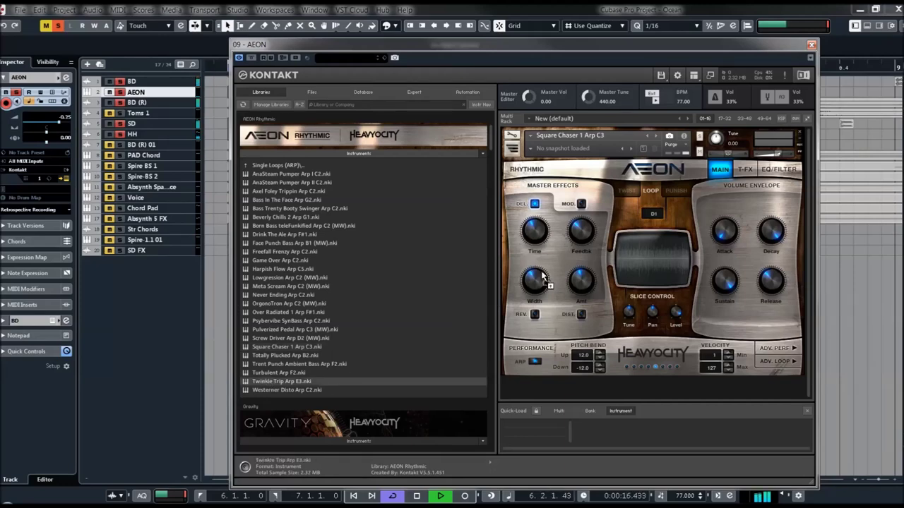
drag(553, 263, 553, 263)
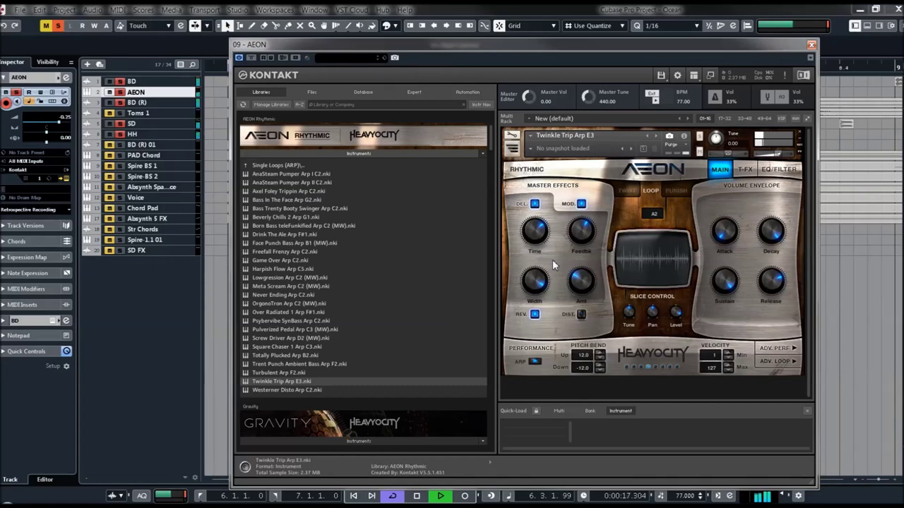
key(space)
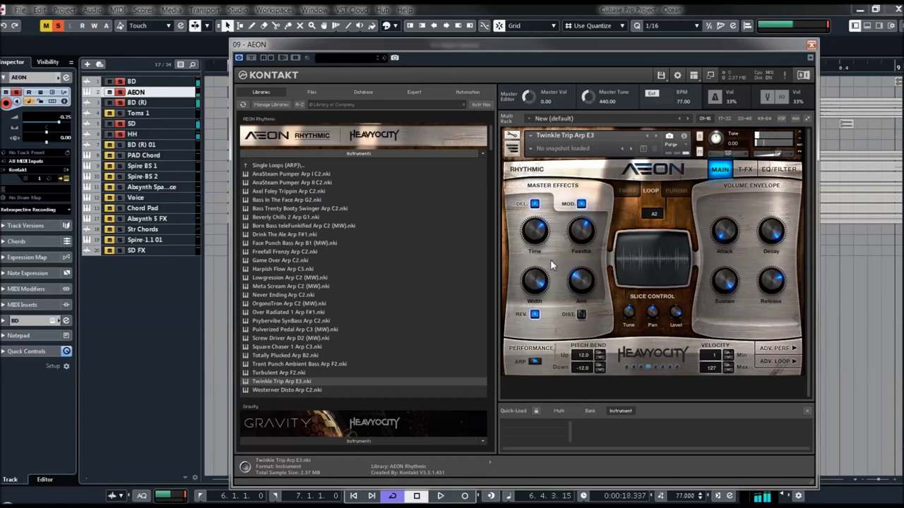
Step: Browse the AEON Rhythmic library to Menu Suite 1 in Single Loops and load the Bassscorch instrument
click(289, 166)
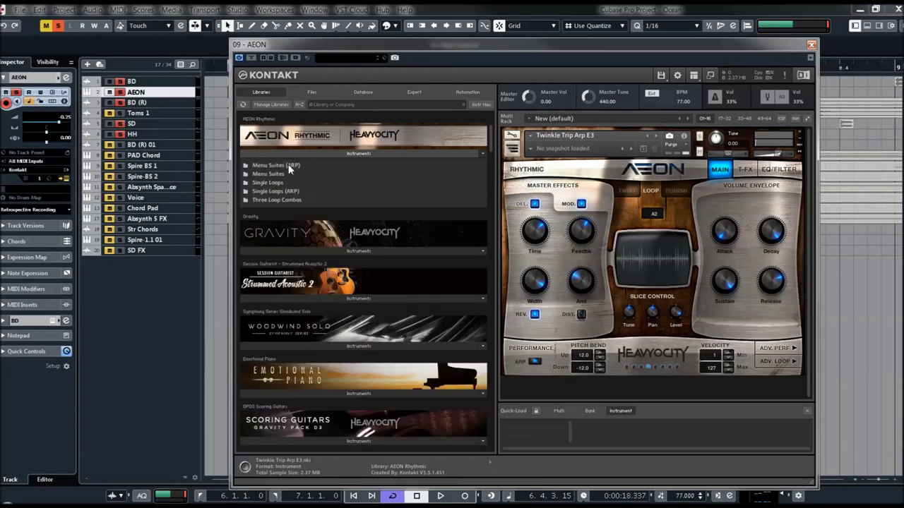
click(277, 174)
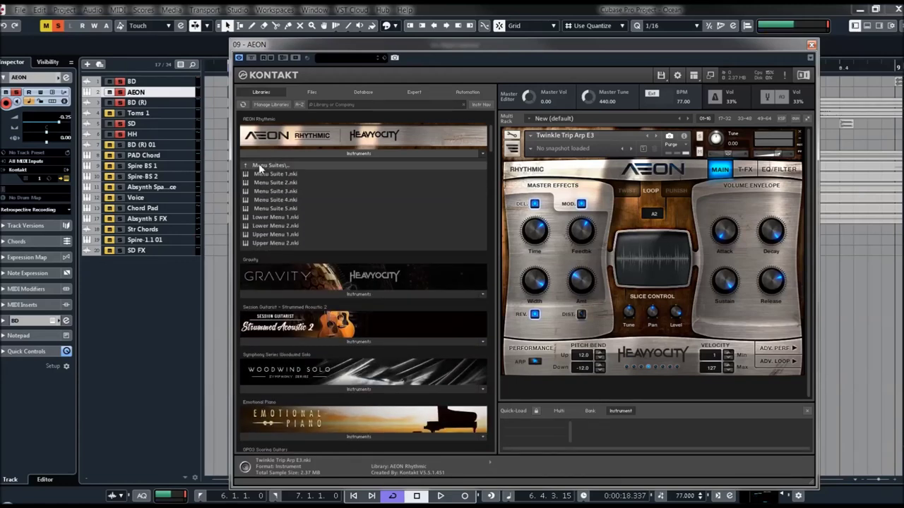
click(259, 165)
click(262, 182)
click(263, 174)
click(264, 192)
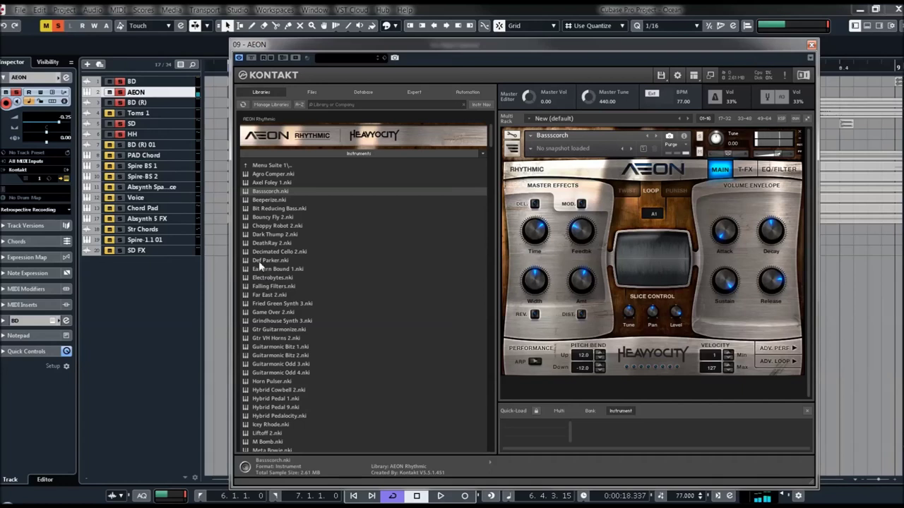
Step: Load the Def Parker loop and replace it with Falling Filters, dismissing the Windows activation notification
click(264, 260)
drag(575, 196, 576, 195)
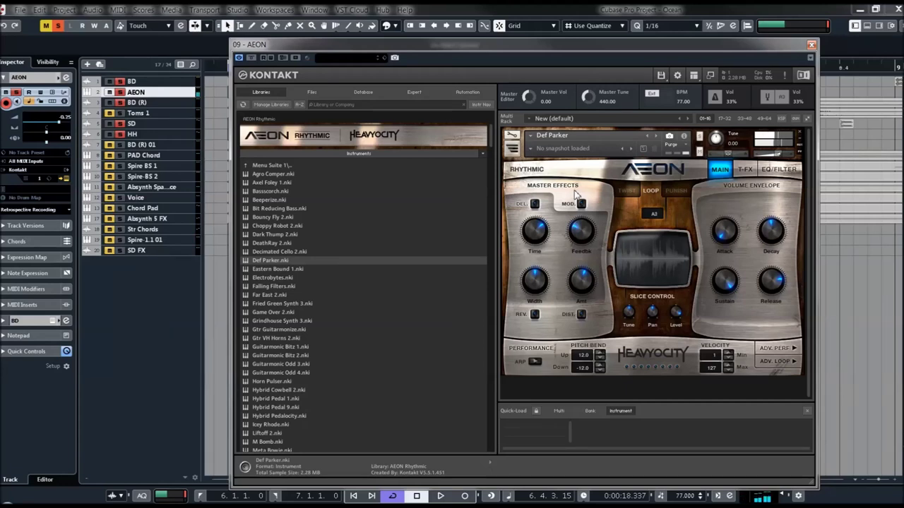
click(263, 286)
drag(576, 185, 575, 185)
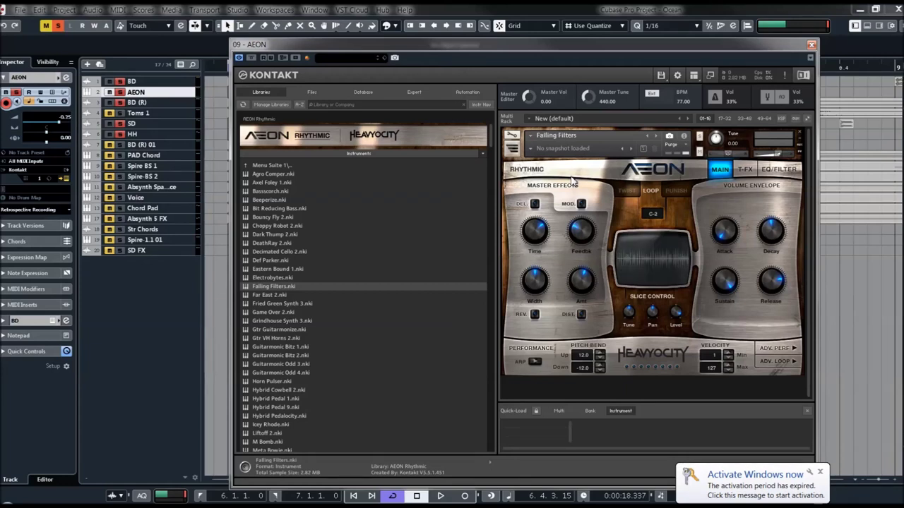
click(820, 475)
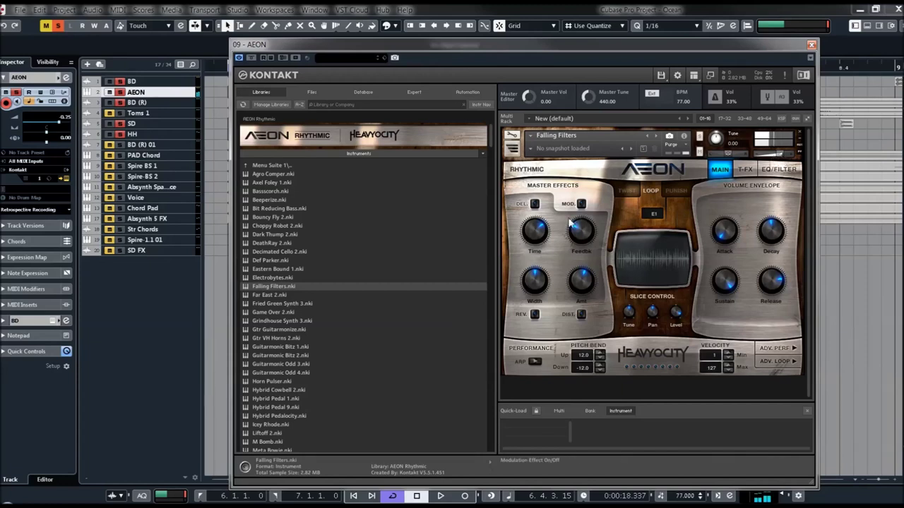
Step: Enable the delay and modulation effects for Falling Filters and show its Punish and Twist controls
click(535, 204)
click(582, 204)
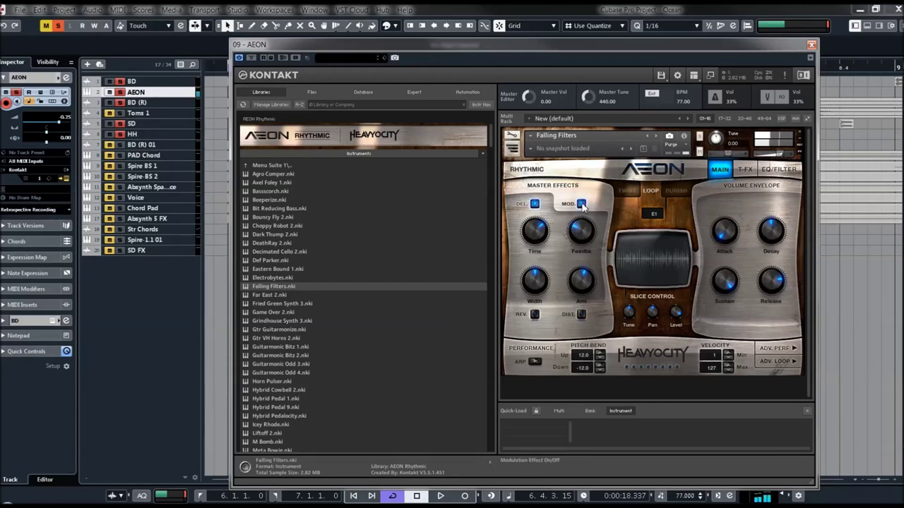
click(676, 191)
click(627, 191)
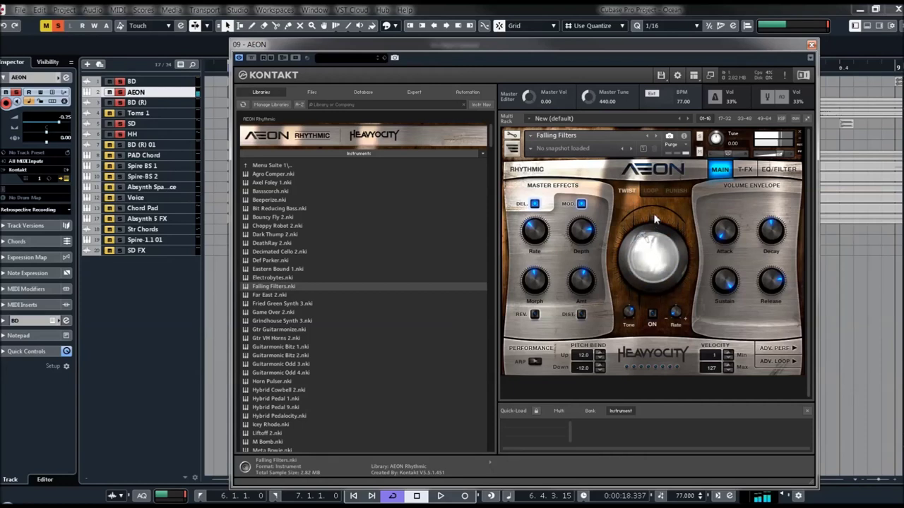
Step: Play Falling Filters with the project beat while turning the Twist knob and raising the loop's slice Tune
key(space)
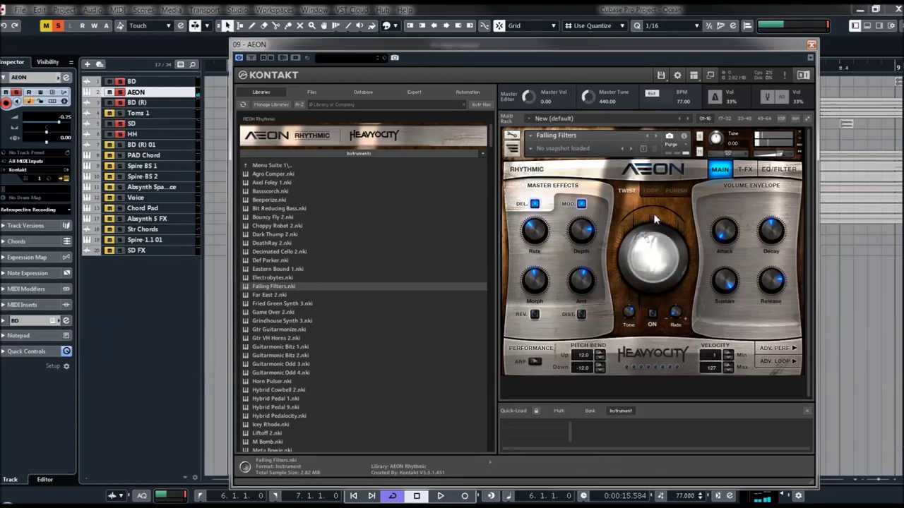
key(space)
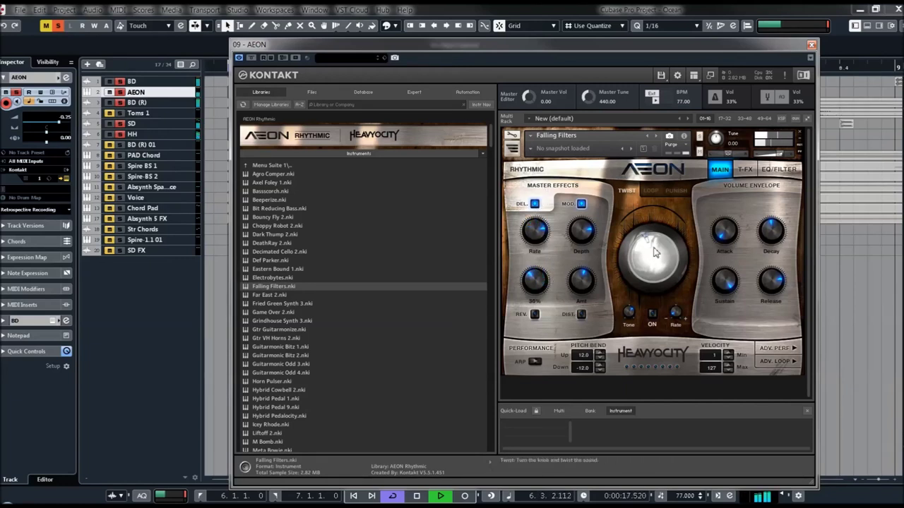
drag(657, 255, 654, 223)
click(651, 191)
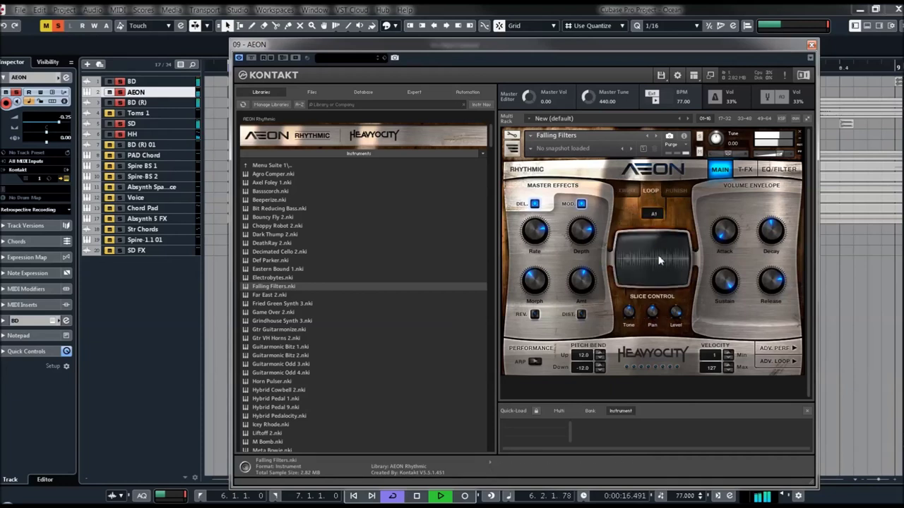
mouse_move(629, 312)
mouse_down()
mouse_move(635, 339)
mouse_move(629, 296)
mouse_up()
Step: Replace the instrument with Guitarmonic Odd 4, discarding changes, and stop the project playback after auditioning it
drag(286, 372, 555, 258)
click(463, 304)
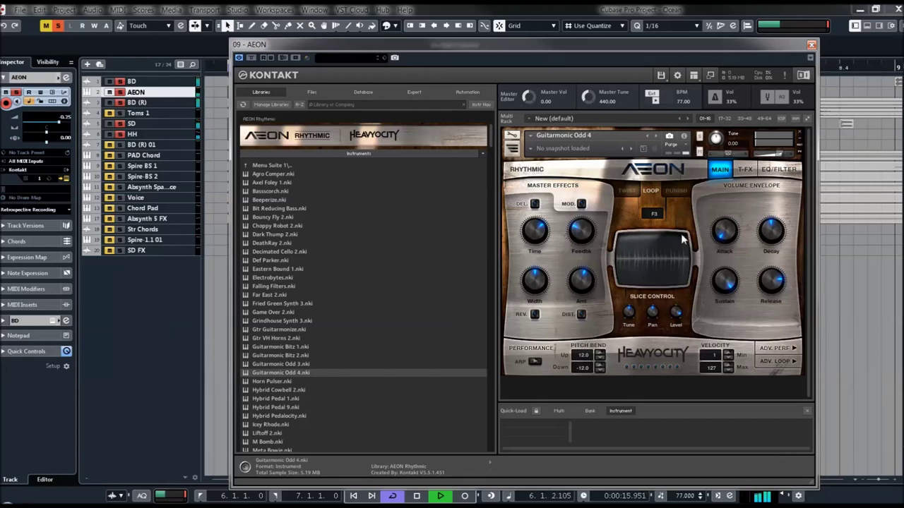
key(space)
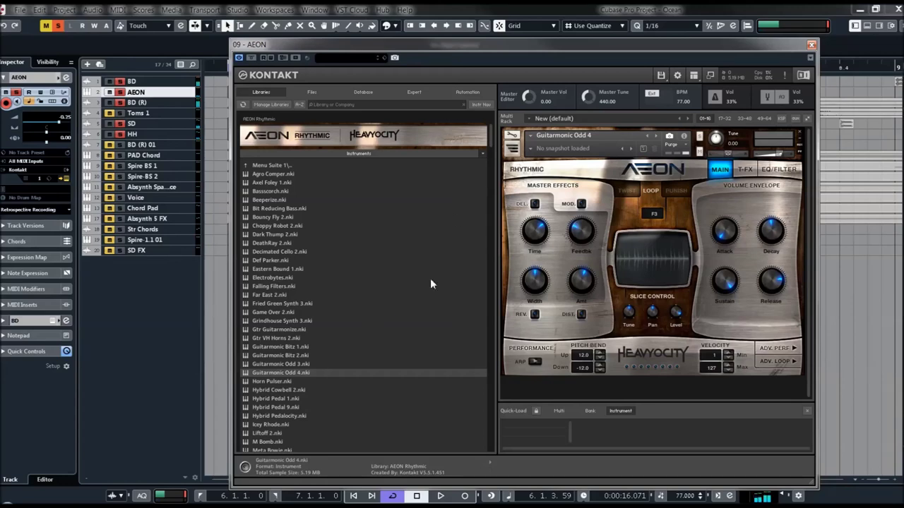
Step: Load the Synthocity 2 loop from Menu Suite 1 in place of Guitarmonic Odd 4, accepting the loss of changes
drag(487, 144, 492, 173)
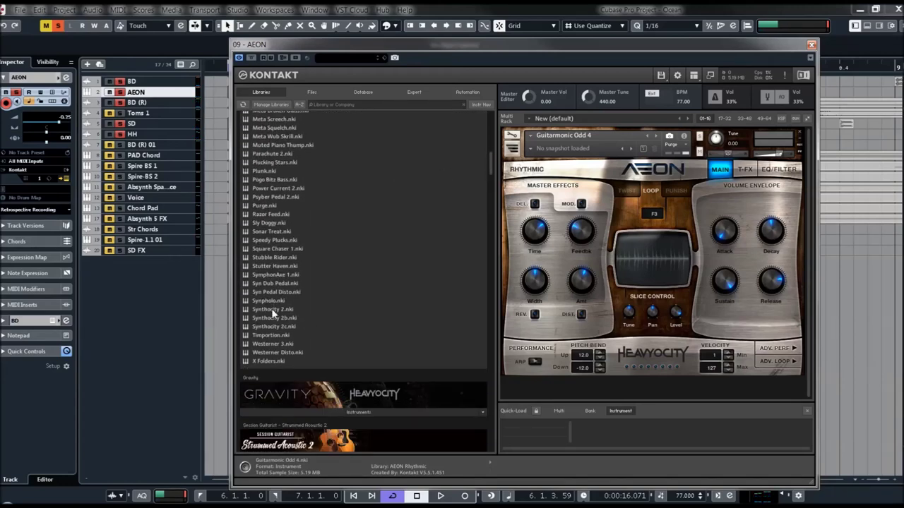
double_click(327, 306)
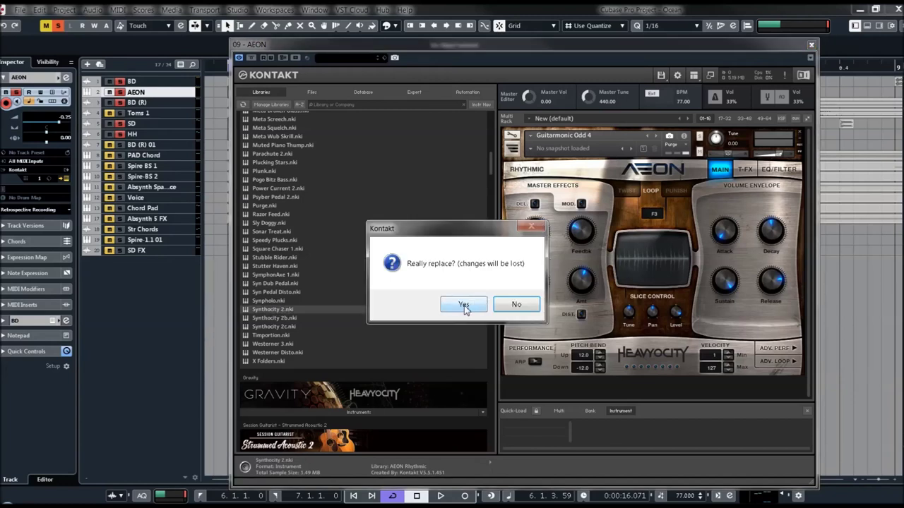
click(464, 305)
click(465, 304)
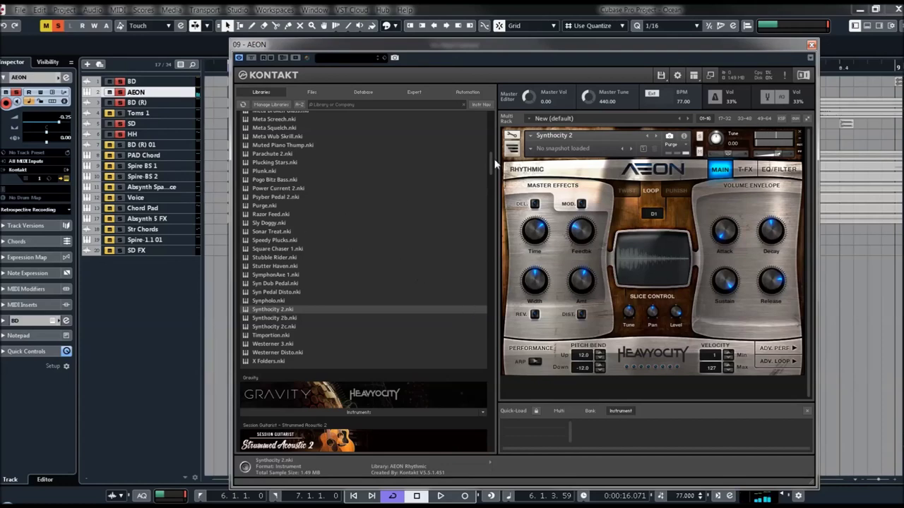
Step: Return to the AEON Rhythmic library's top-level folders and open the Menu Suites (ARP) folder
scroll(492, 156, up, 10)
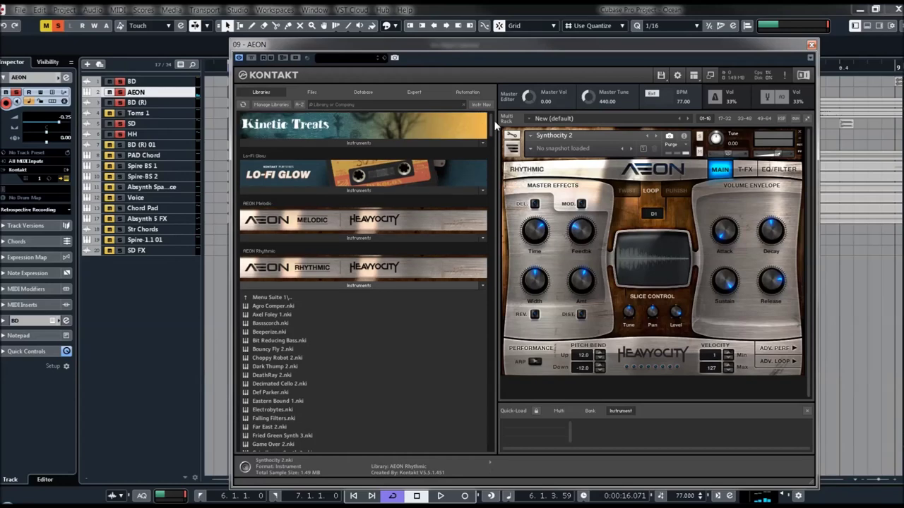
click(353, 286)
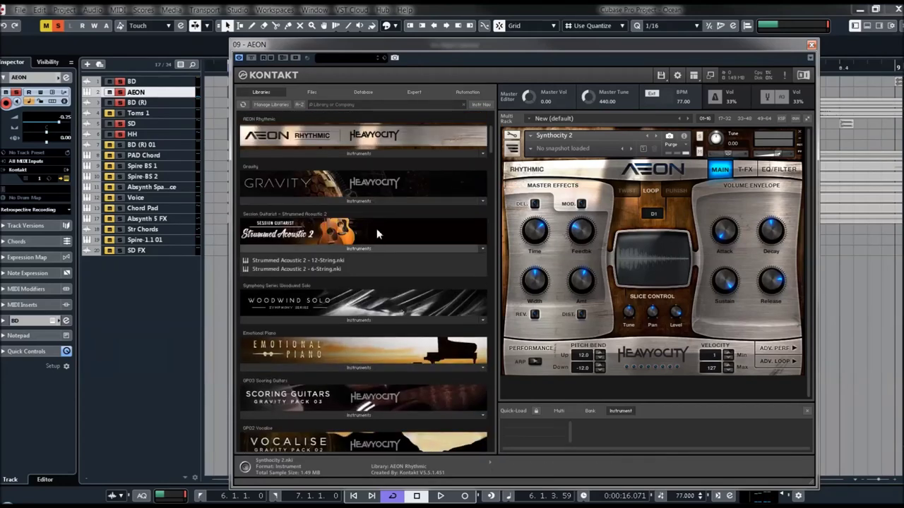
click(363, 154)
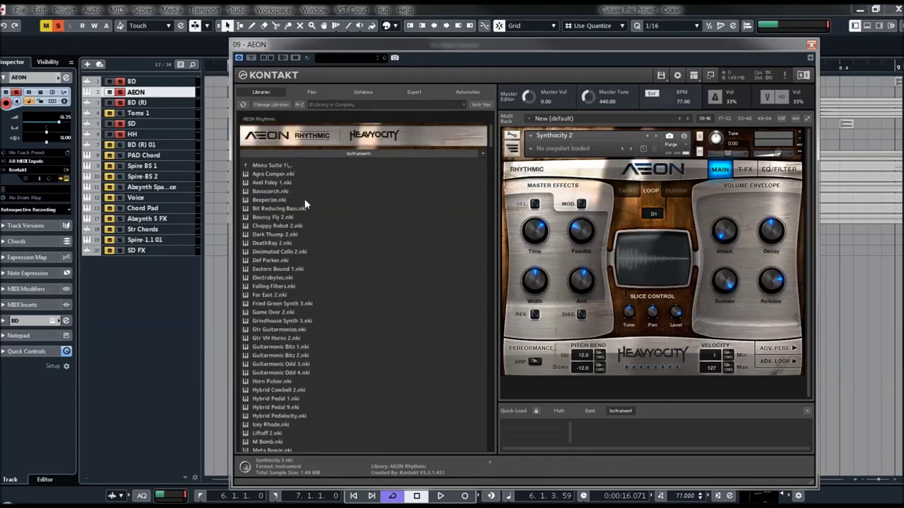
click(260, 167)
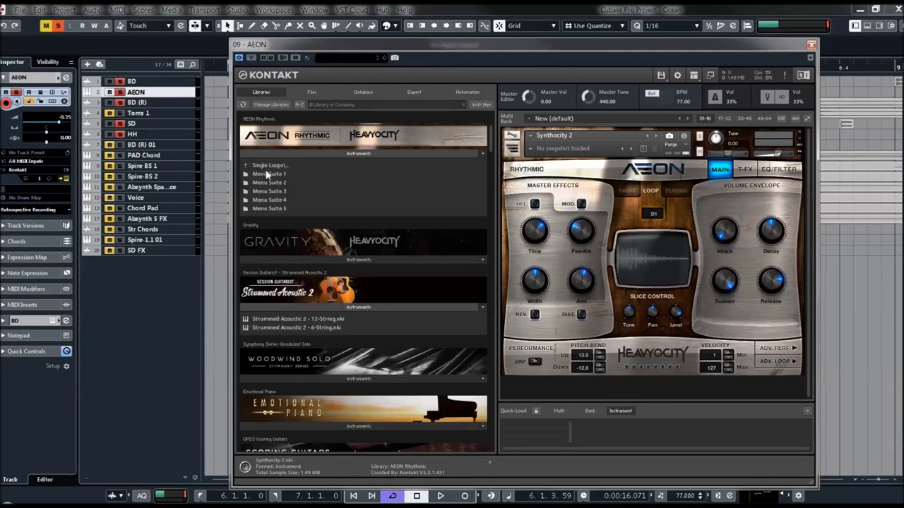
click(262, 165)
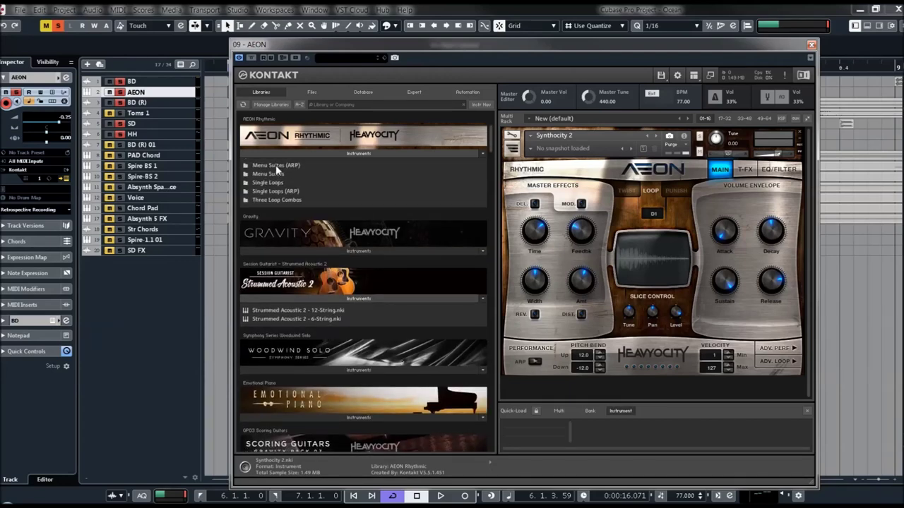
click(276, 164)
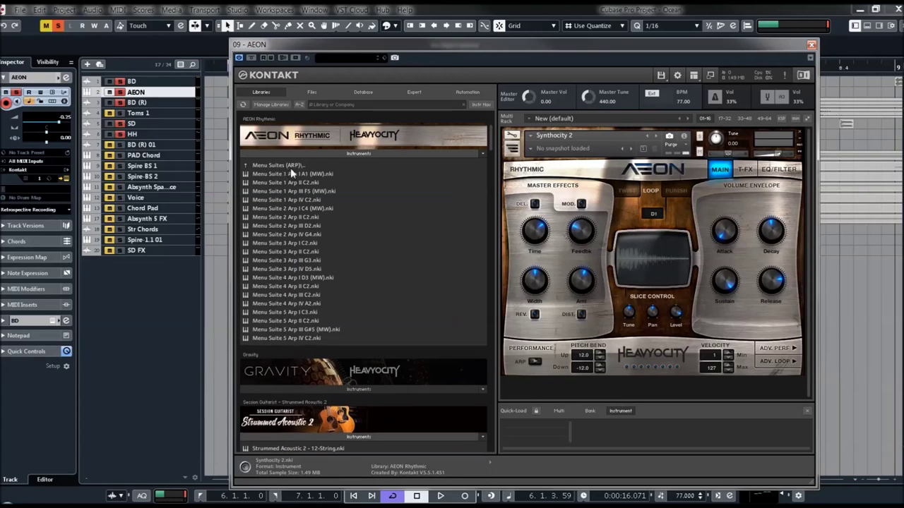
Step: Load the Menu Suite 3 Arp III G3 instrument and start the project playback to audition it with the beat
click(279, 259)
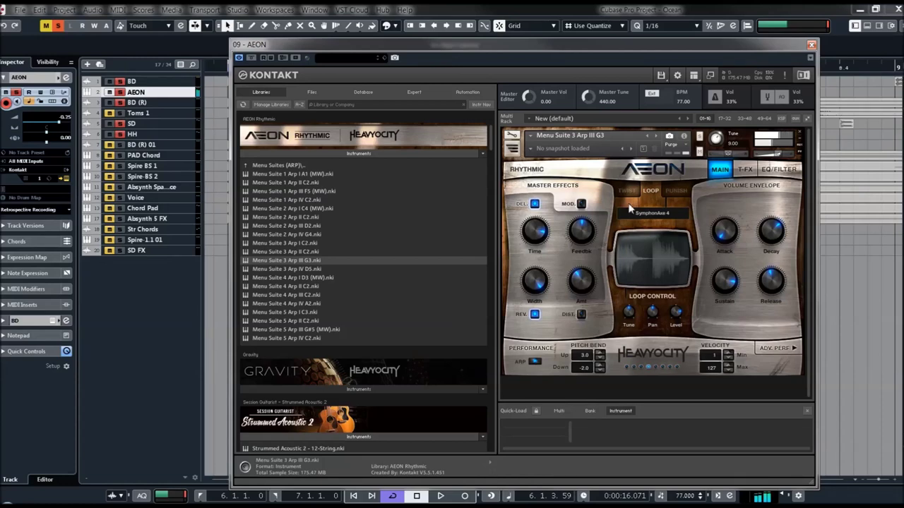
mouse_move(776, 157)
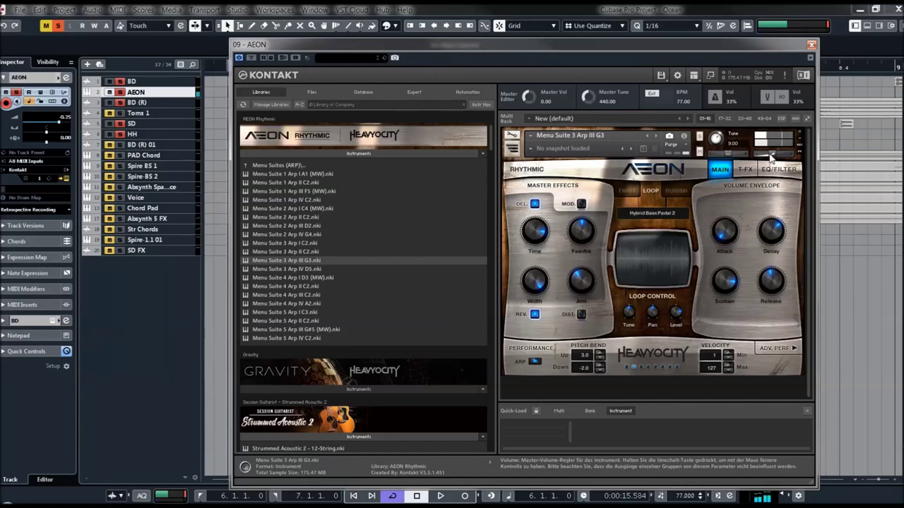
key(space)
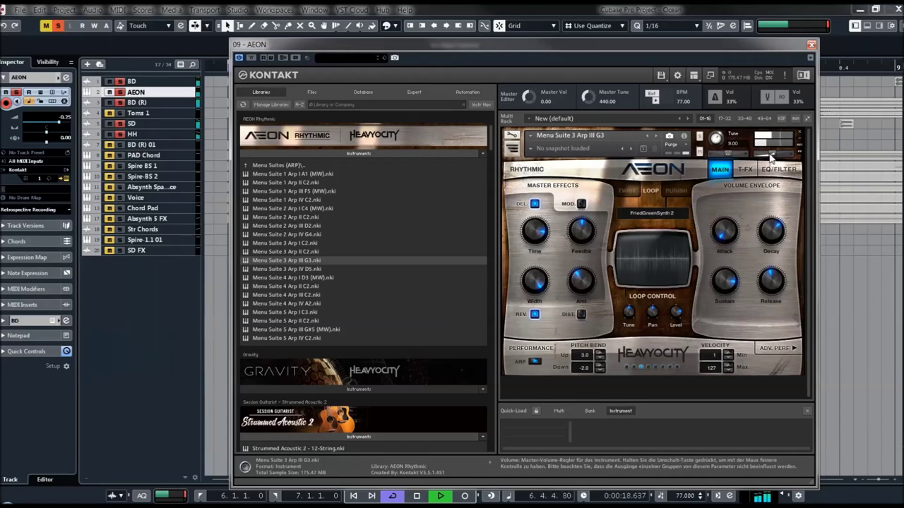
Step: Replace the instrument with Menu Suite 4 Arp II C2, discarding changes, and stop the project playback after auditioning it
double_click(281, 286)
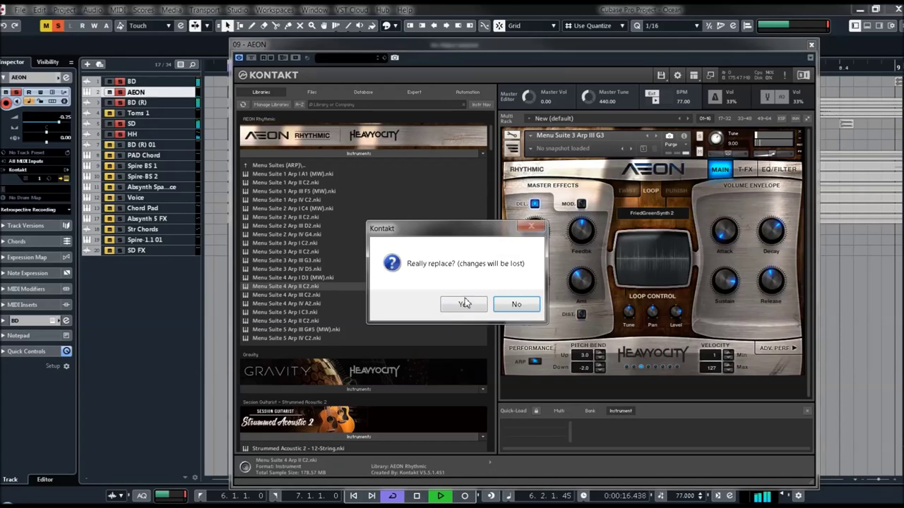
click(464, 304)
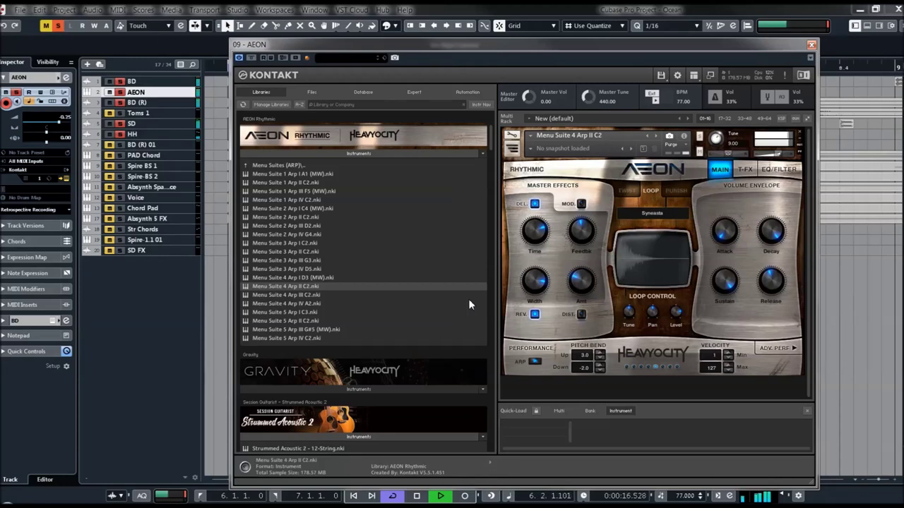
key(space)
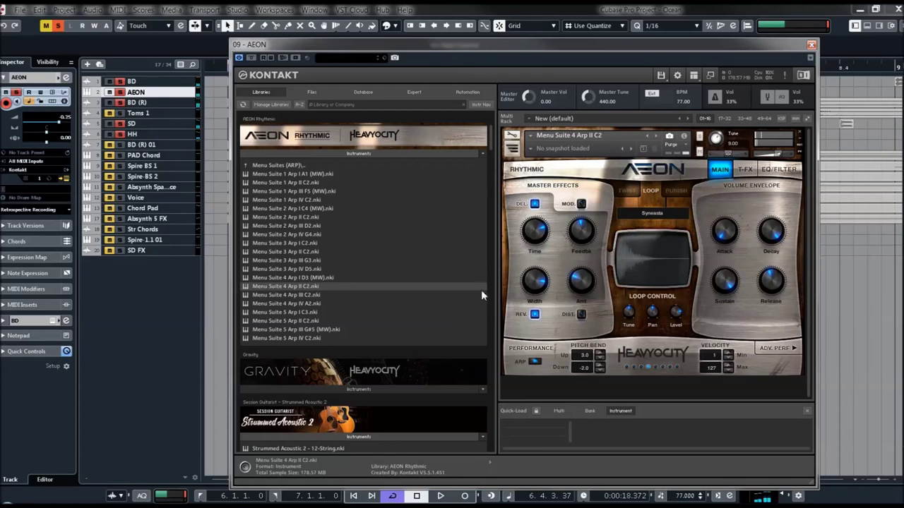
Step: Leave the Menu Suites (ARP) folder for the AEON Rhythmic library's top-level folders
click(269, 165)
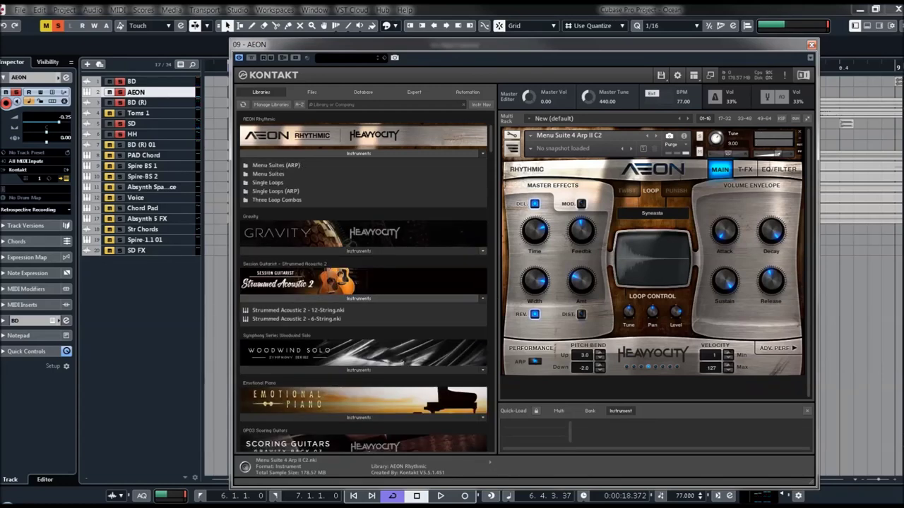